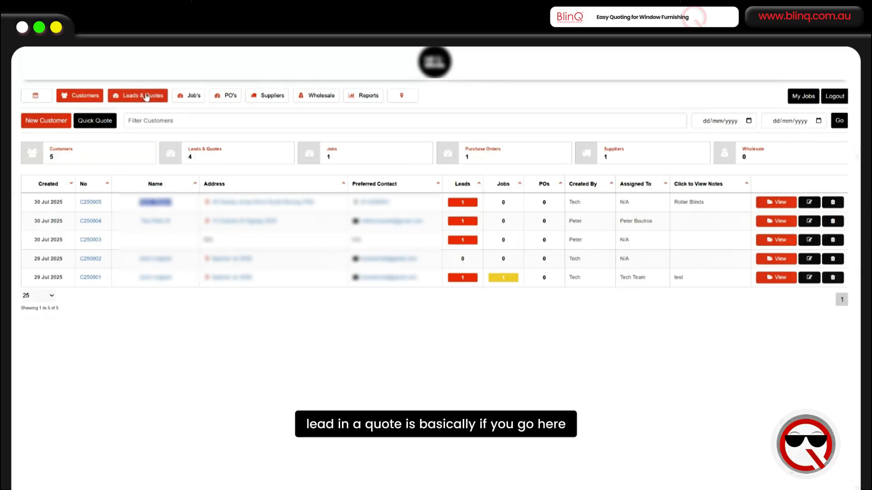
- Open the Leads & Quotes list and view the available status filter options
left_click(146, 97)
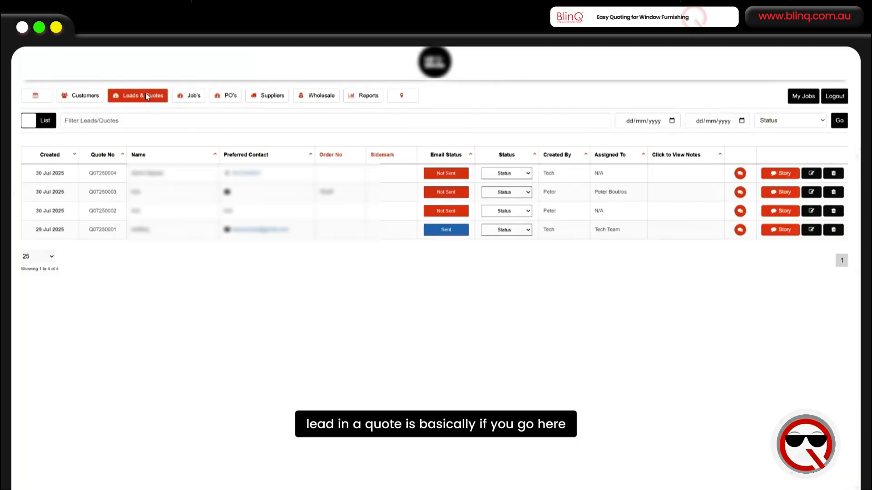
left_click(775, 121)
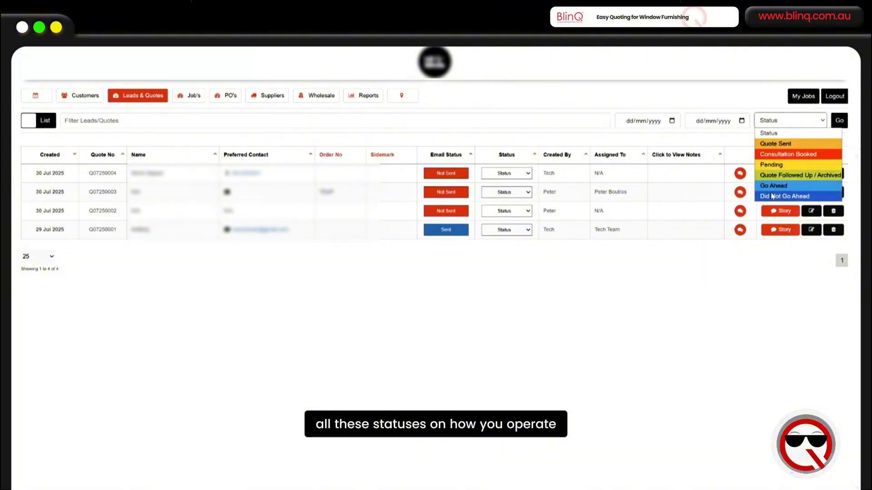
- Switch to card view and move quote Q07250004 into the Consultation Booked column
left_click(46, 124)
left_click(46, 124)
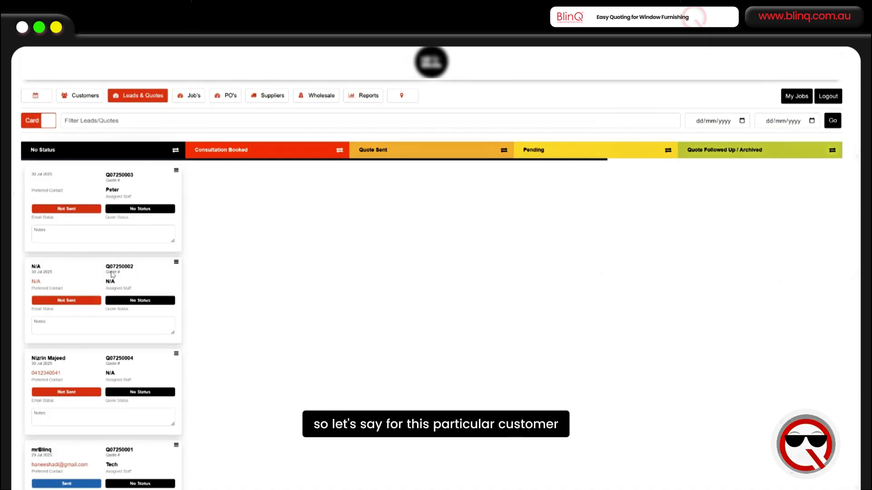
scroll(111, 274, "down", 1)
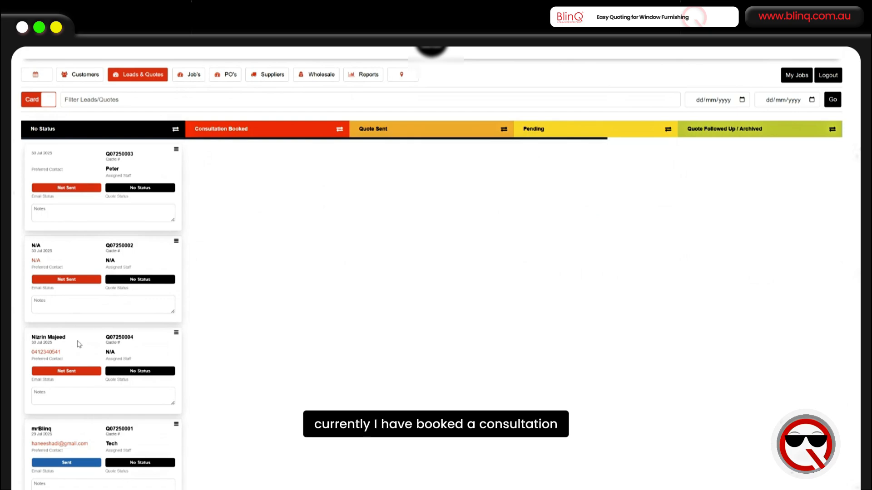
left_click_drag(79, 344, 243, 176)
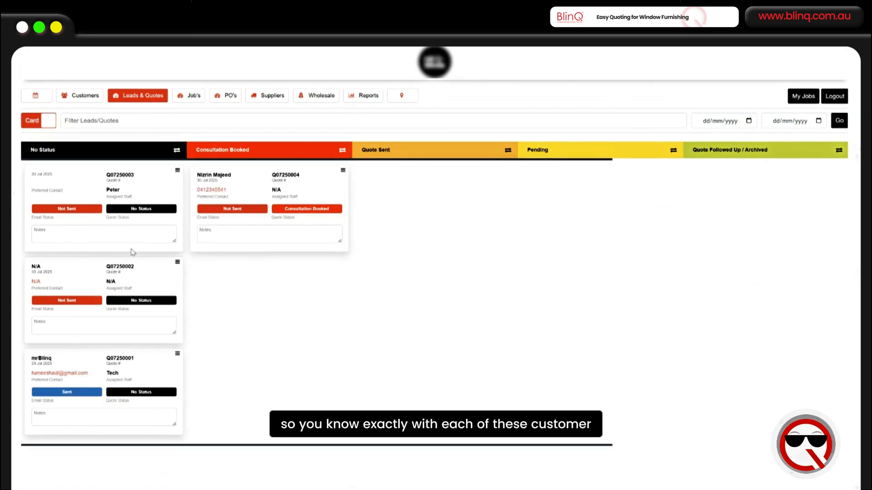
- Switch the leads and quotes back to list view
left_click_drag(527, 149, 617, 148)
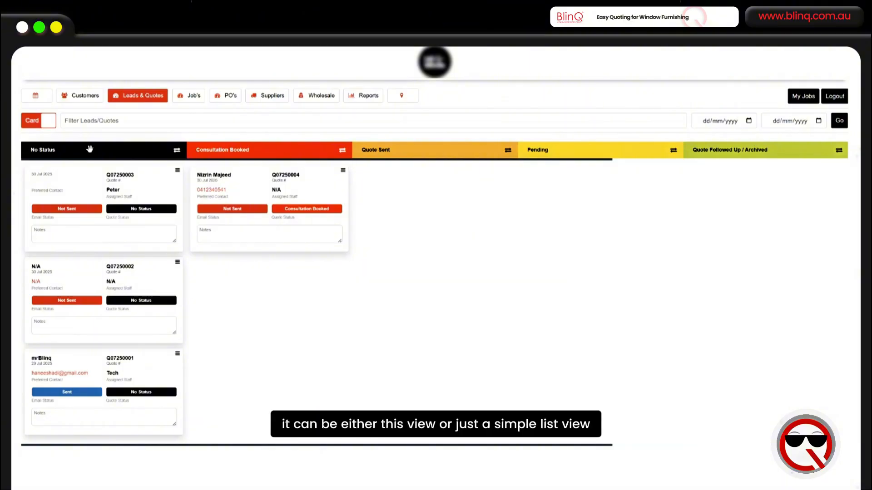
left_click(37, 123)
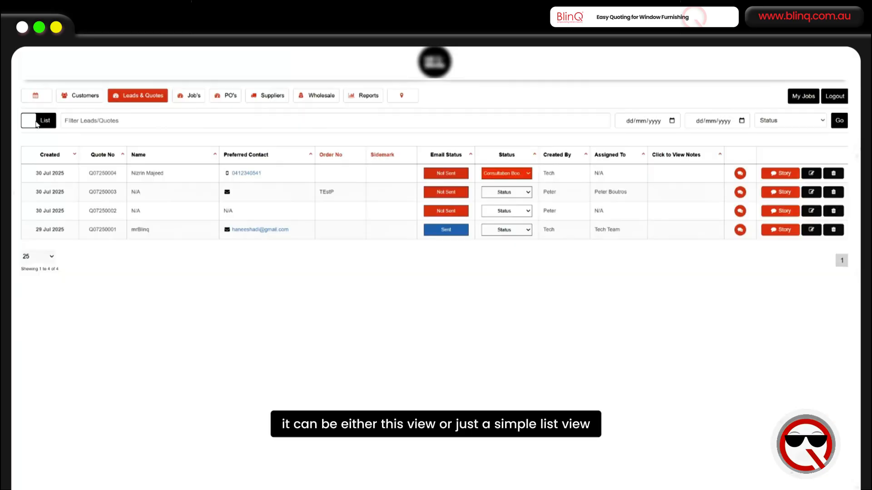
- Check the Jobs list and return to Leads & Quotes
left_click(192, 99)
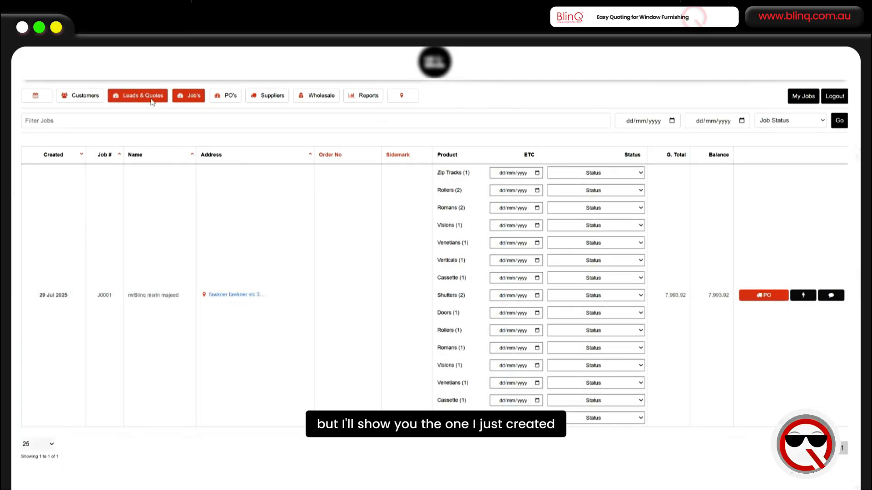
left_click(152, 100)
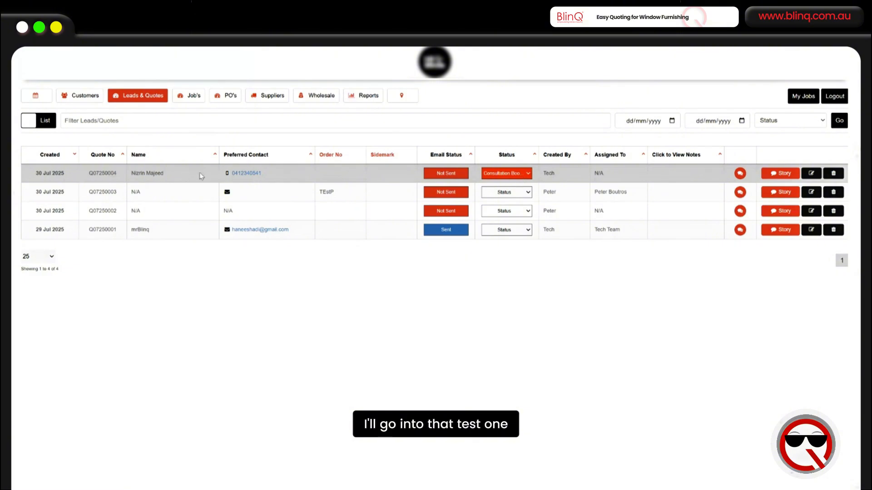
- Open quote Q07250004 and print the Customer Copy of Quotation Template 1 as a PDF
left_click(776, 174)
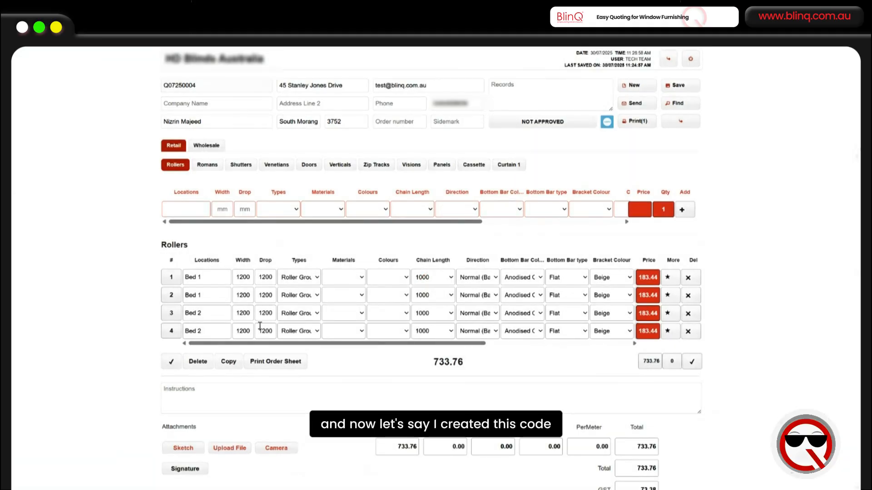
left_click(632, 103)
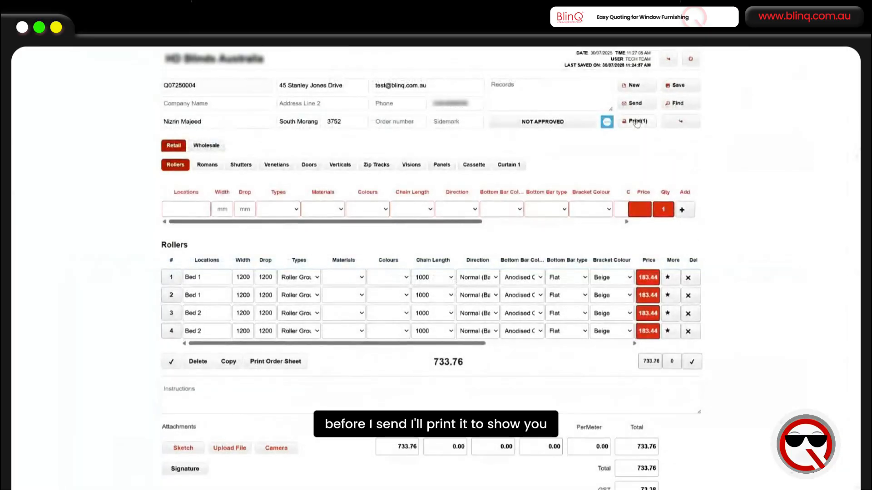
left_click(635, 122)
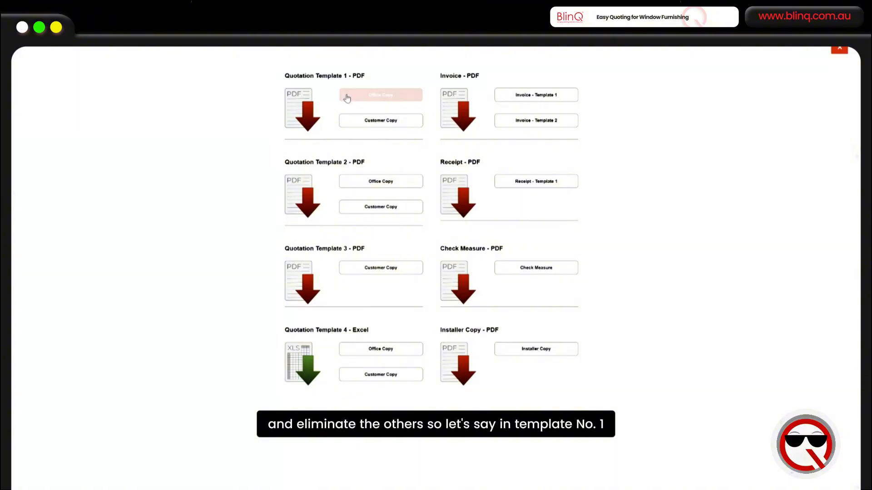
left_click(378, 122)
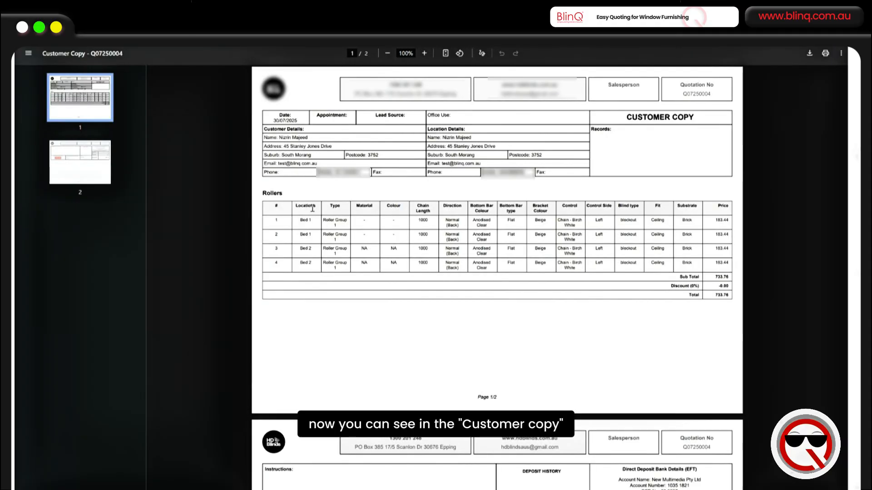
- Zoom into the PDF and compare it with the Office Copy of Quotation Template 1
left_click(424, 53)
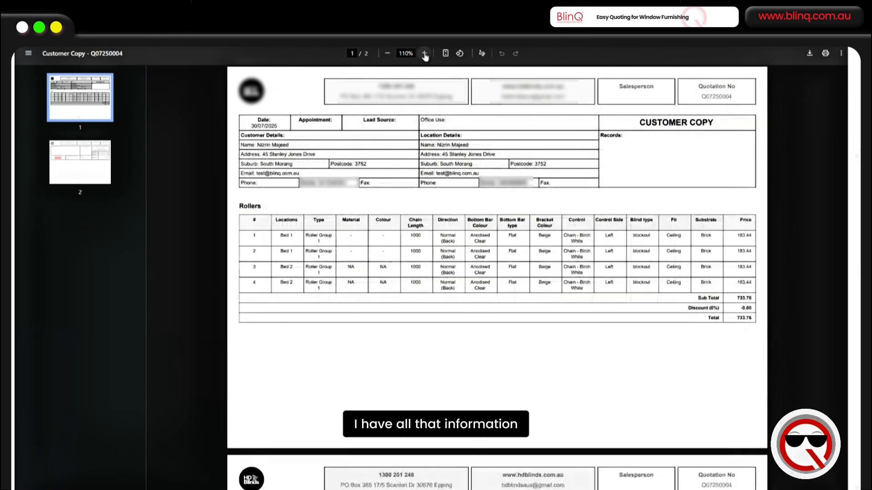
left_click(424, 53)
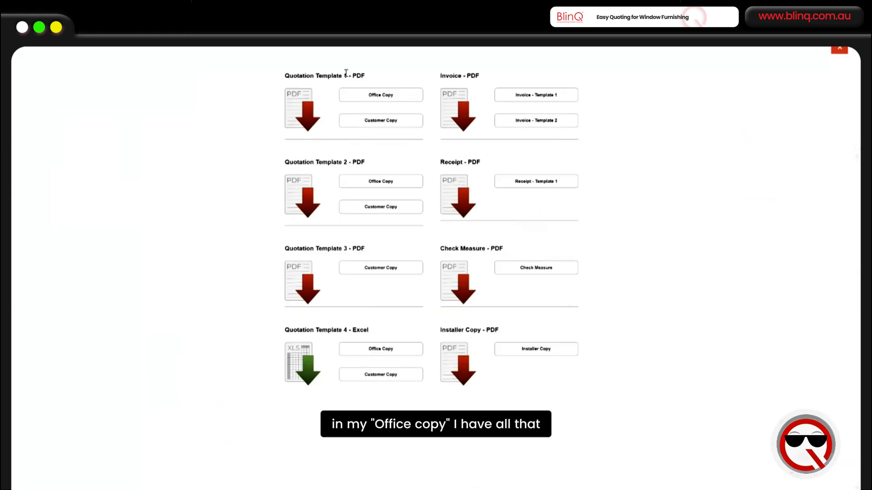
left_click(376, 97)
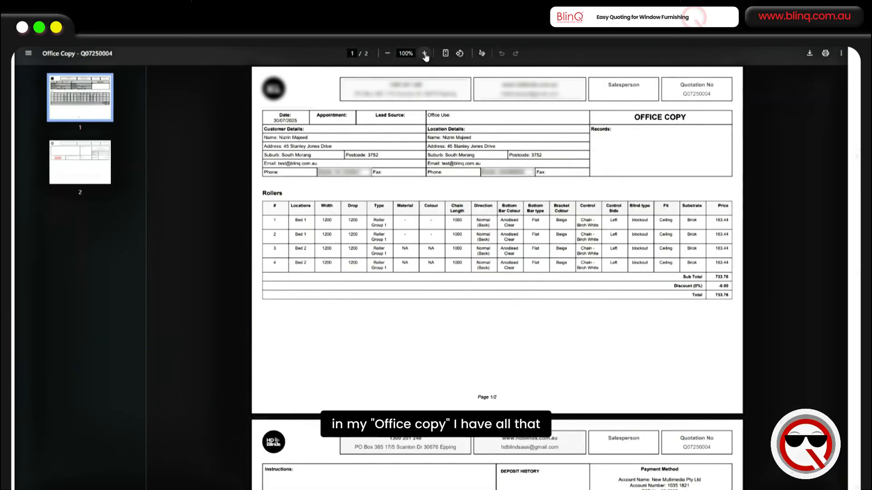
left_click(424, 53)
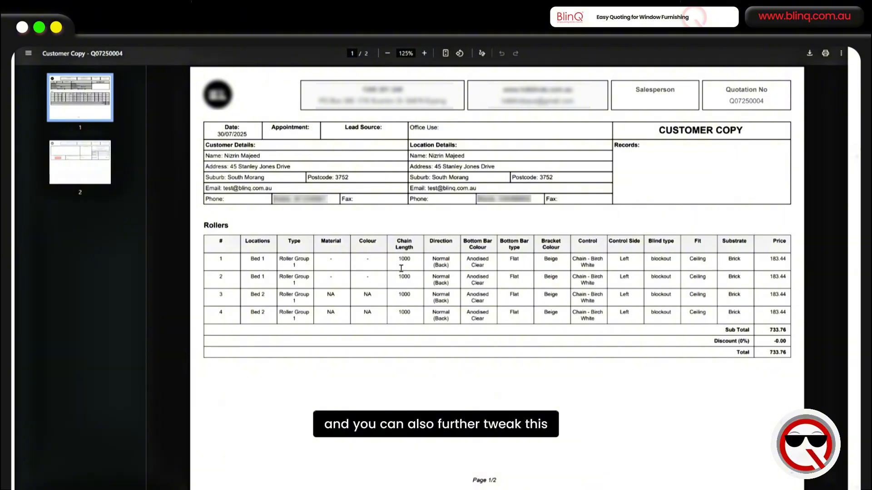
left_click_drag(724, 328, 782, 350)
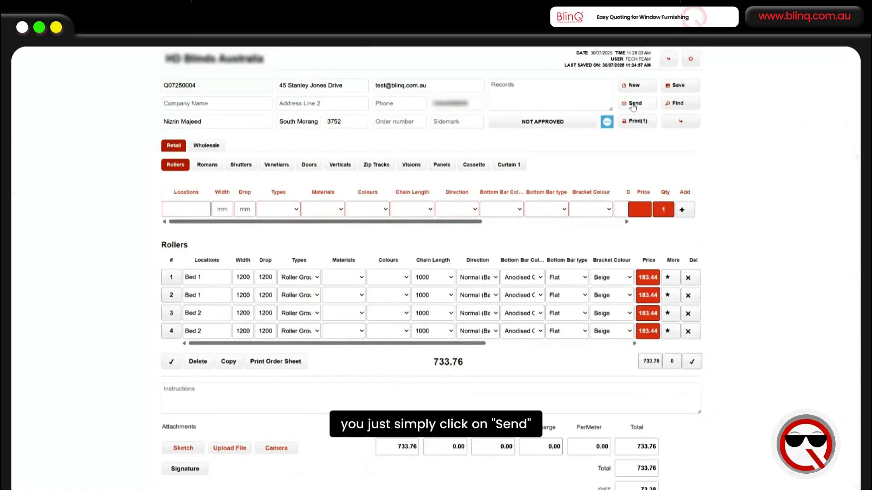
- Send the quote by SMS using the Customer Quote document and Template 1 wording, then close the dialog
left_click(633, 104)
left_click(233, 88)
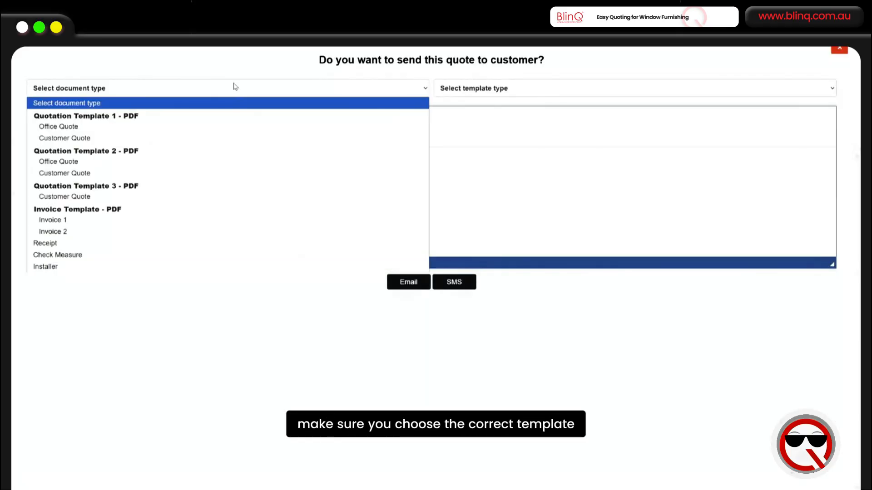
left_click(88, 138)
left_click(454, 88)
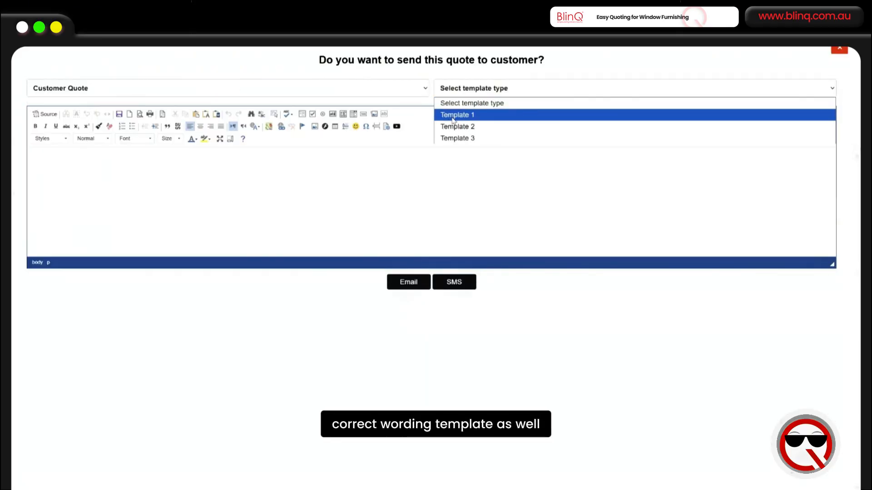
left_click(453, 116)
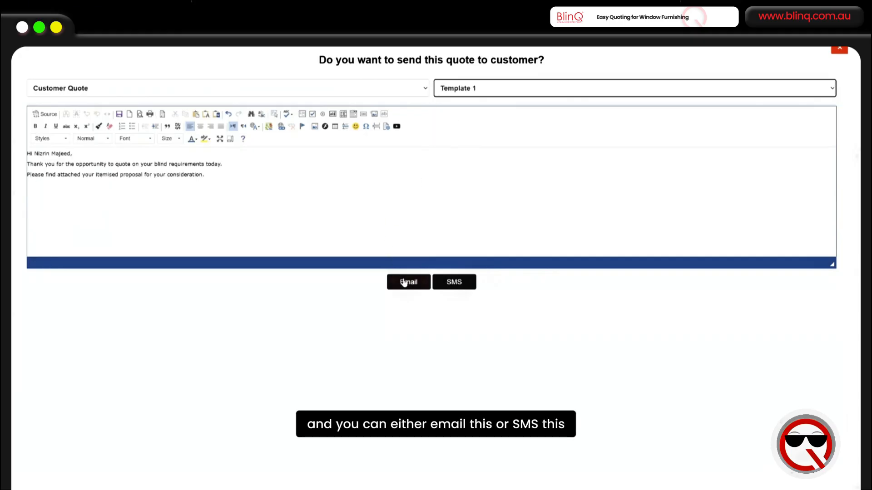
left_click(451, 283)
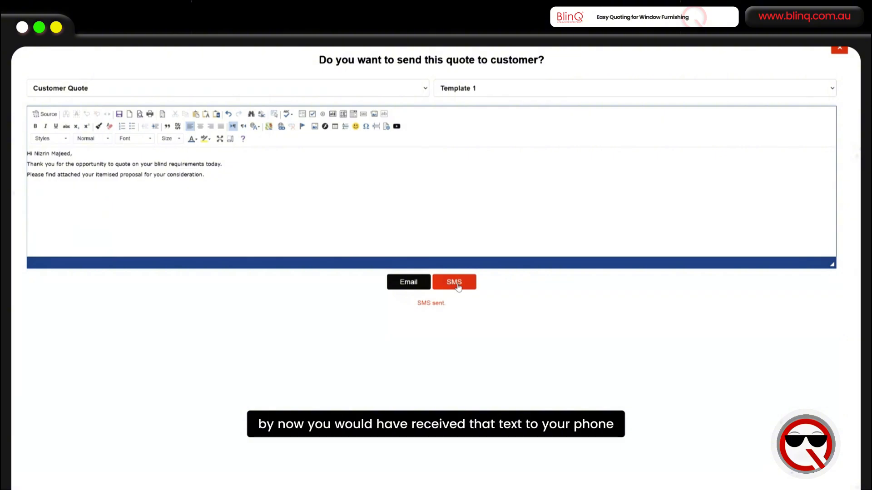
left_click(839, 49)
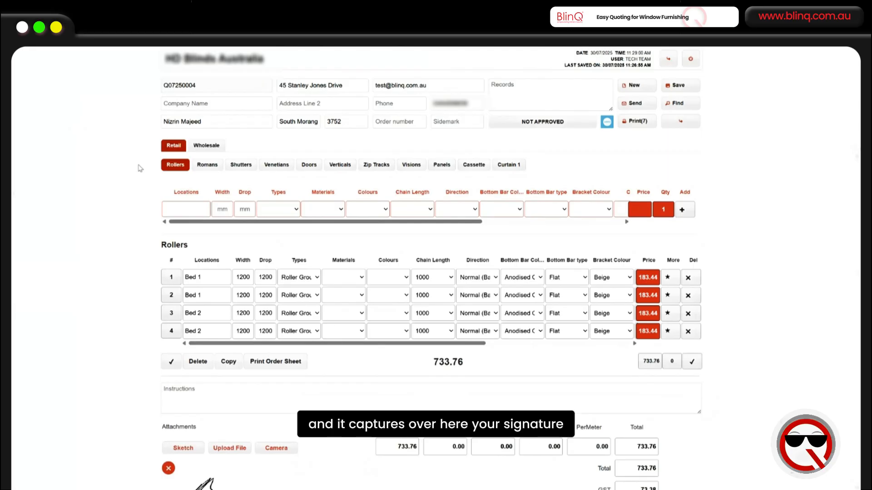
- Review the quote's captured signature and open its story to read the customer activity entries
scroll(150, 180, "down", 3)
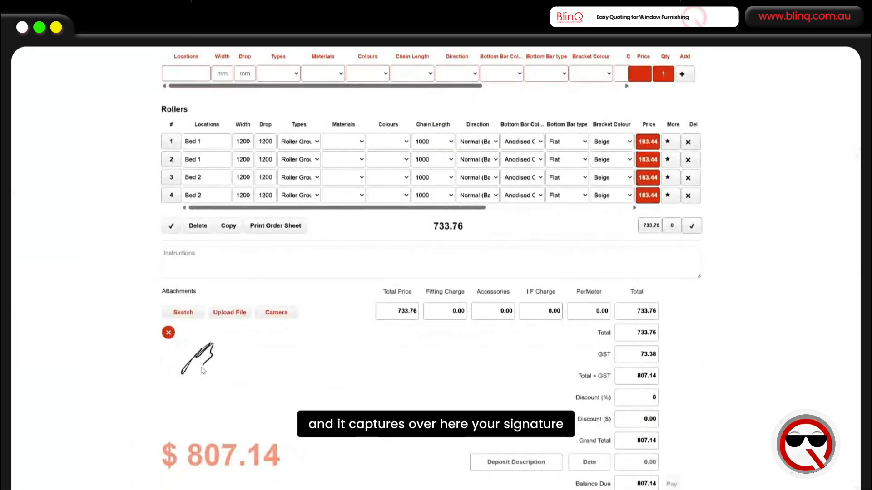
scroll(203, 370, "up", 3)
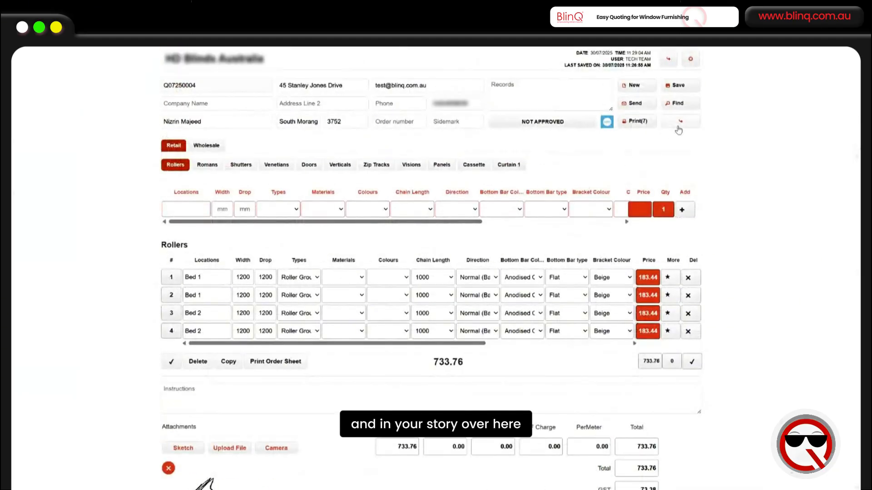
left_click(680, 122)
scroll(429, 310, "down", 2)
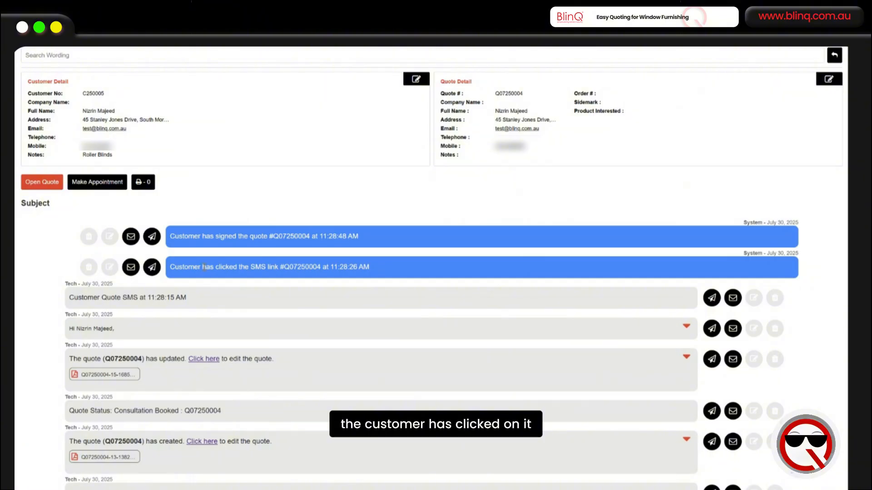
left_click_drag(204, 267, 292, 267)
left_click_drag(195, 236, 253, 237)
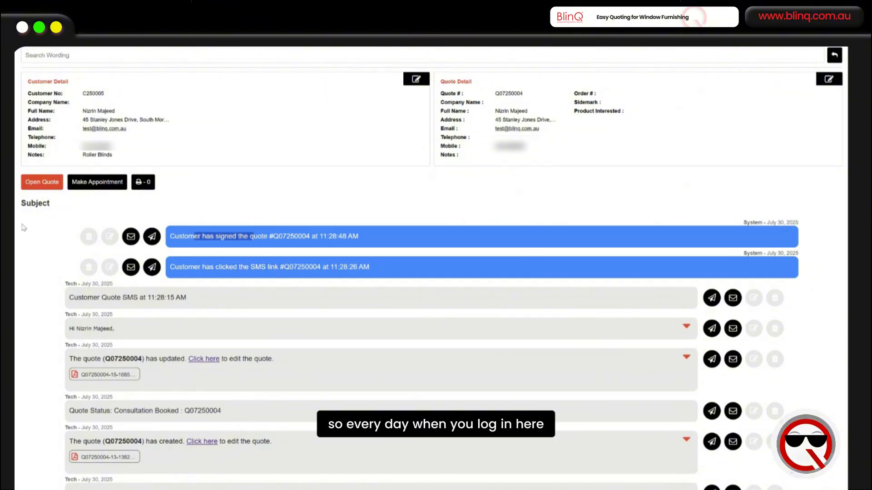
scroll(31, 217, "up", 2)
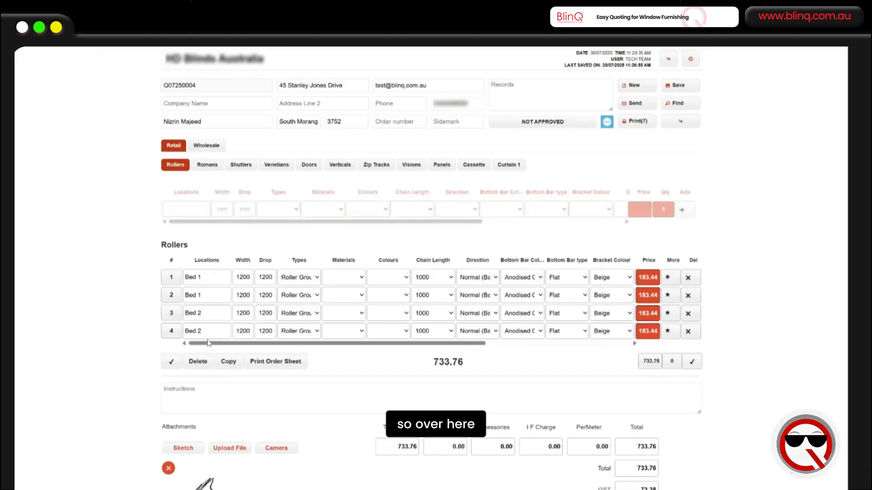
- Add a Cash Received deposit entry to the quote
scroll(208, 380, "down", 3)
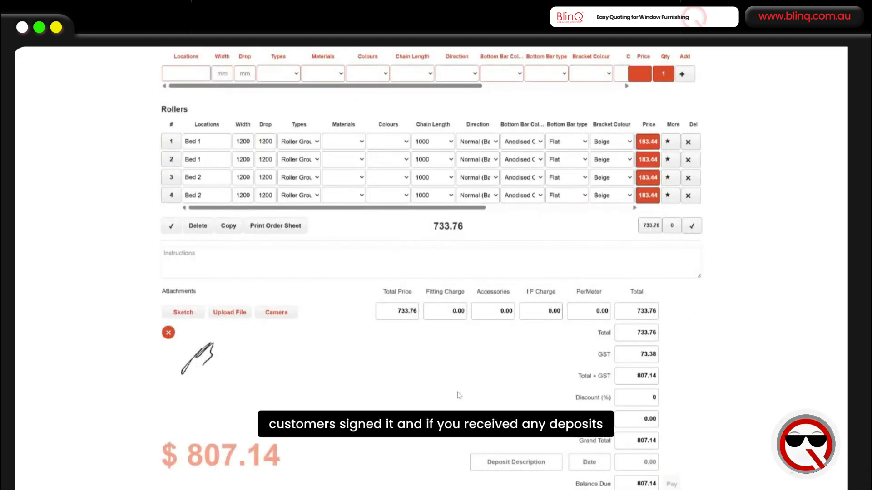
left_click(527, 462)
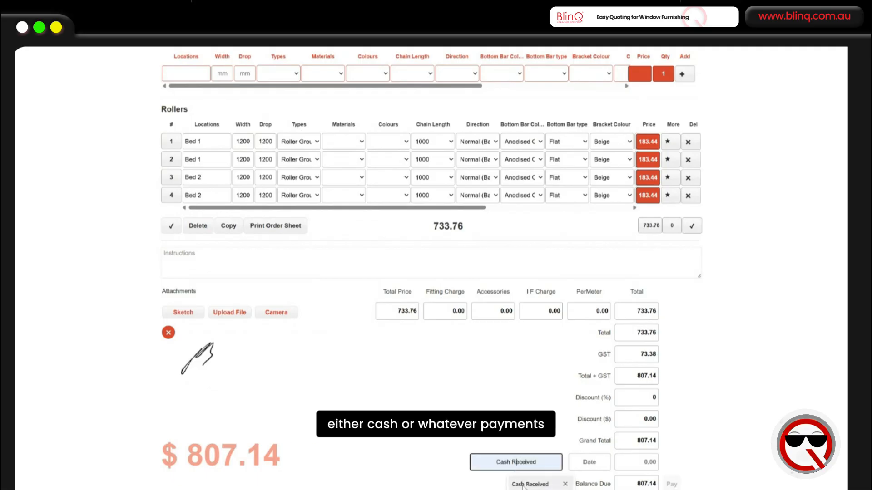
left_click(523, 484)
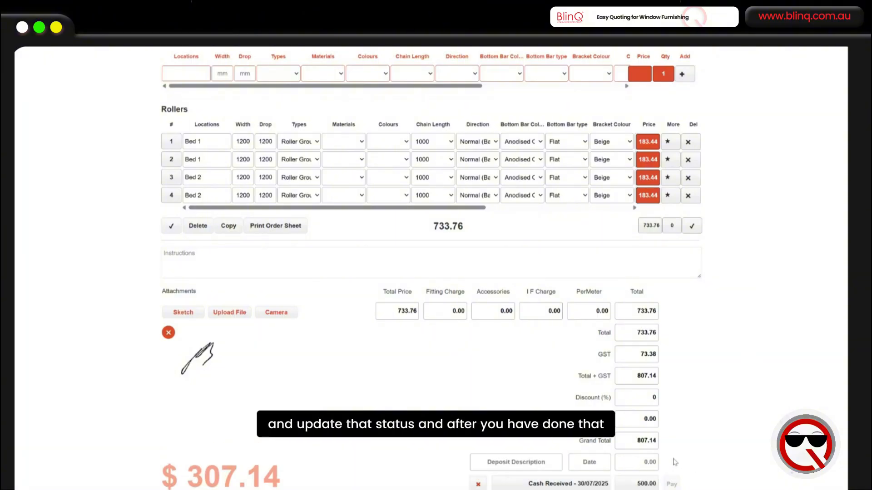
- Mark the quote as approved
scroll(709, 450, "up", 3)
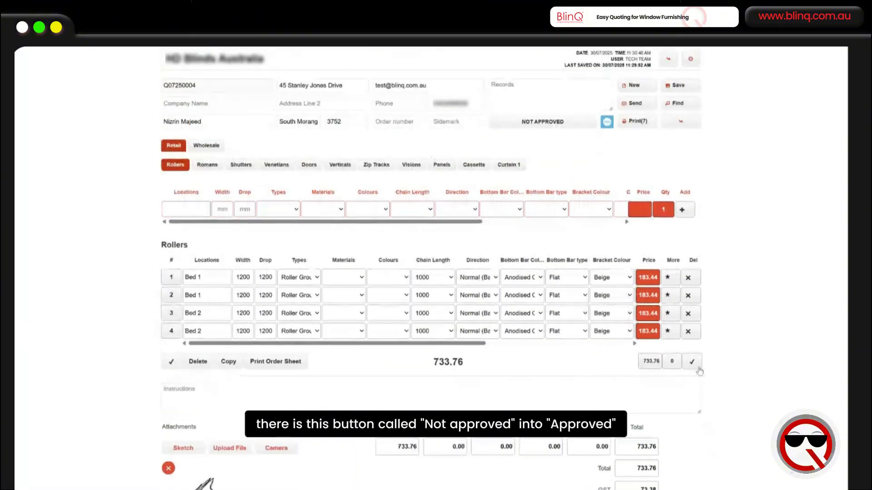
left_click(525, 127)
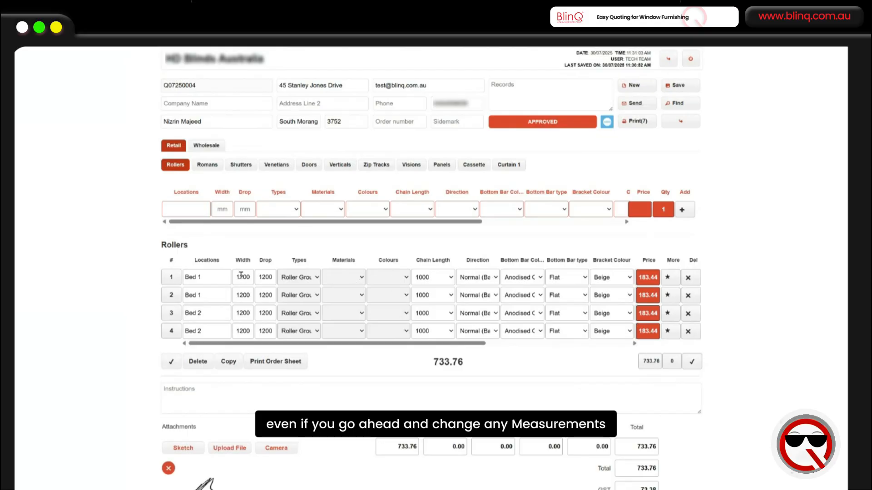
- Set the first roller's width to 1500 and switch the quote back to not approved
left_click_drag(239, 277, 250, 275)
type("500")
key("Tab")
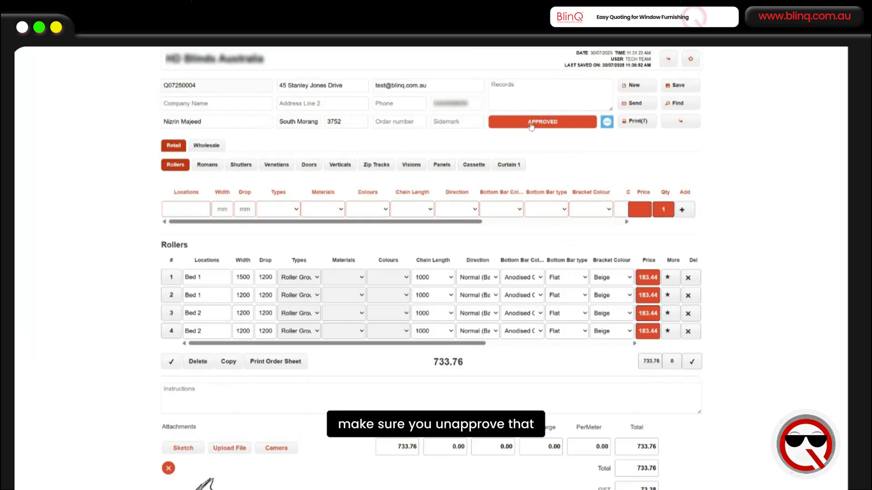
left_click(530, 126)
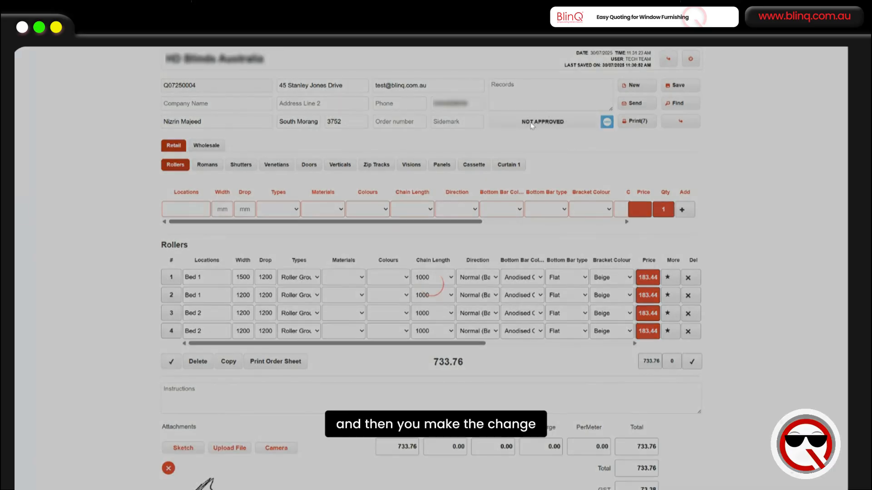
- Set the first roller's width to 1550 and mark the quote as approved
left_click(247, 276)
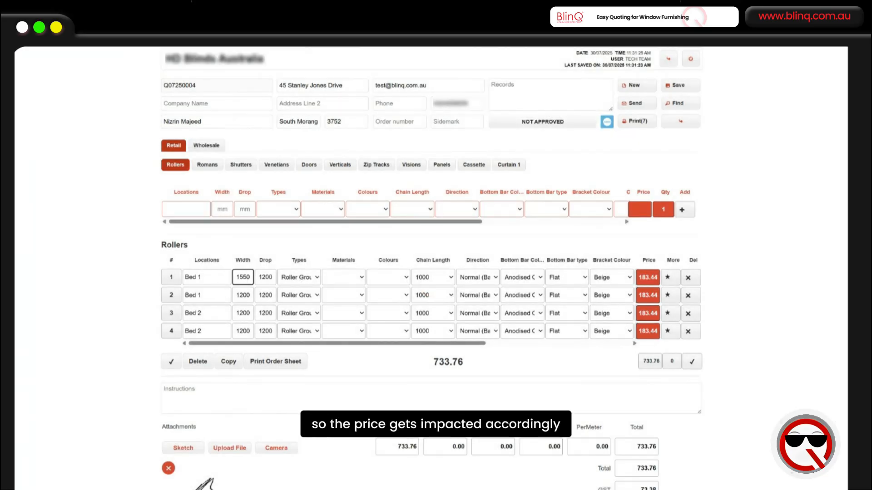
left_click(102, 281)
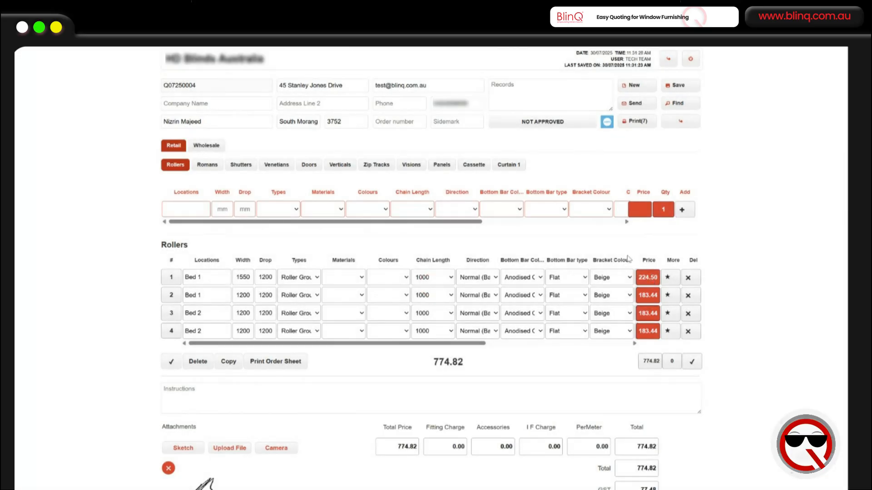
left_click(556, 123)
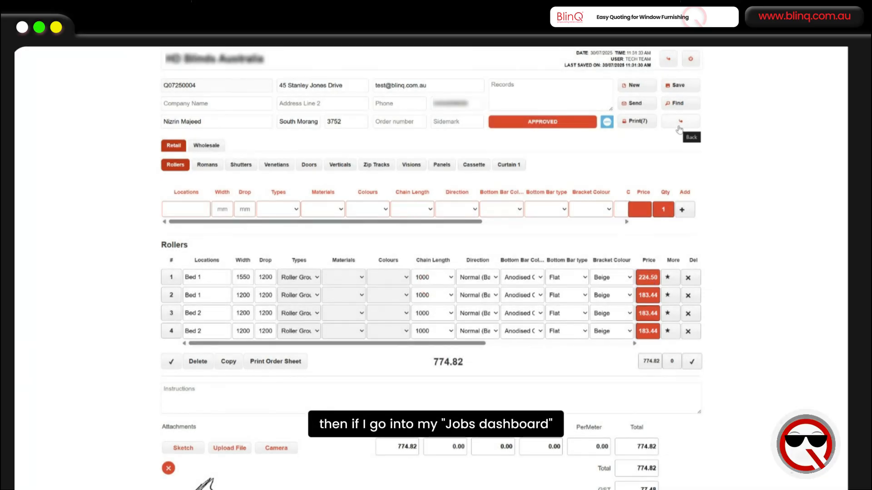
- Open the Jobs dashboard and set the Rollers (4) status of job J0002 to Ordered
left_click(679, 128)
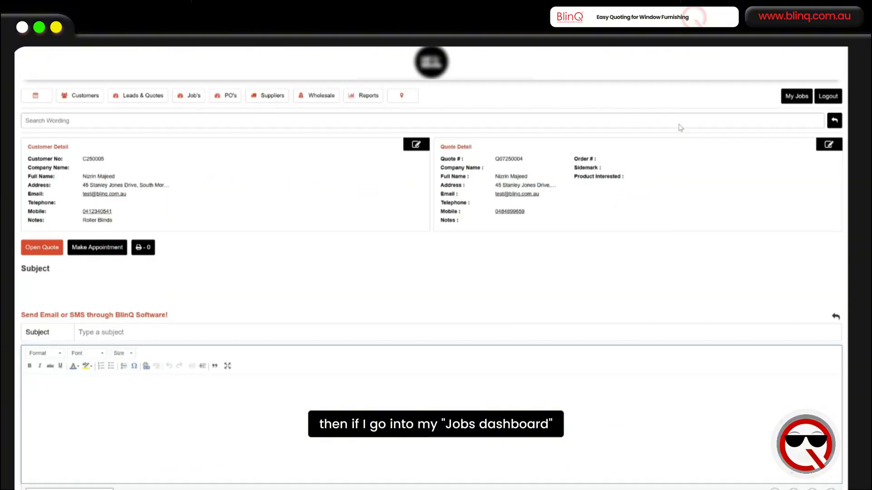
left_click(188, 96)
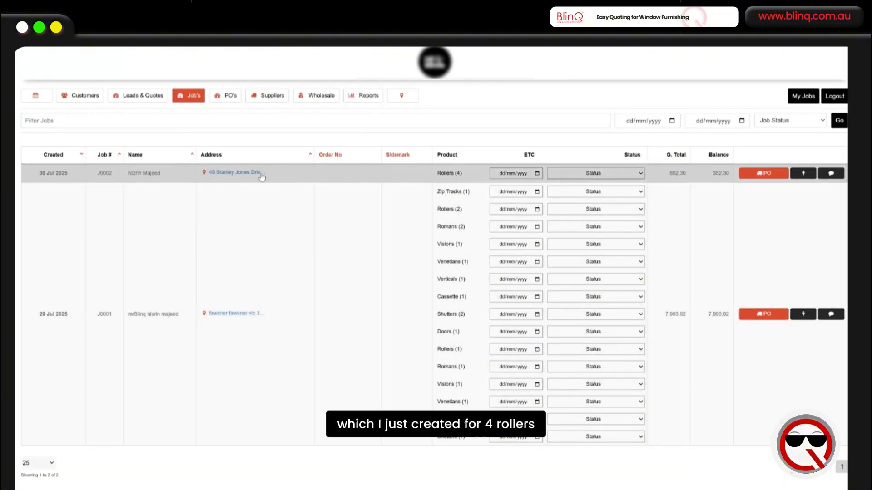
left_click(576, 176)
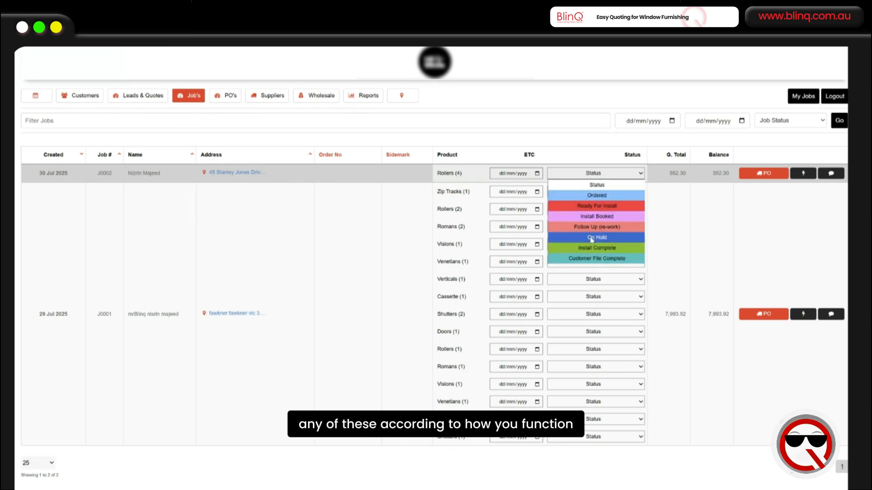
left_click(593, 196)
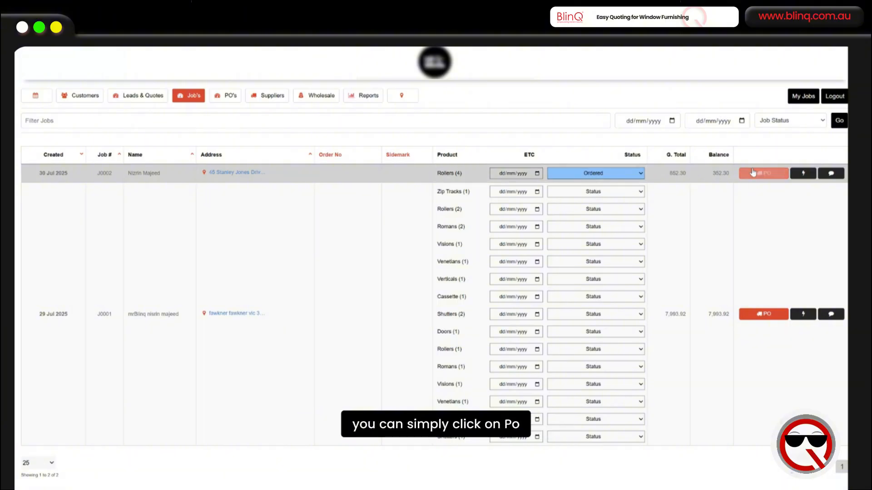
- Open the purchase orders for job J0002 and begin choosing a supplier
left_click(762, 174)
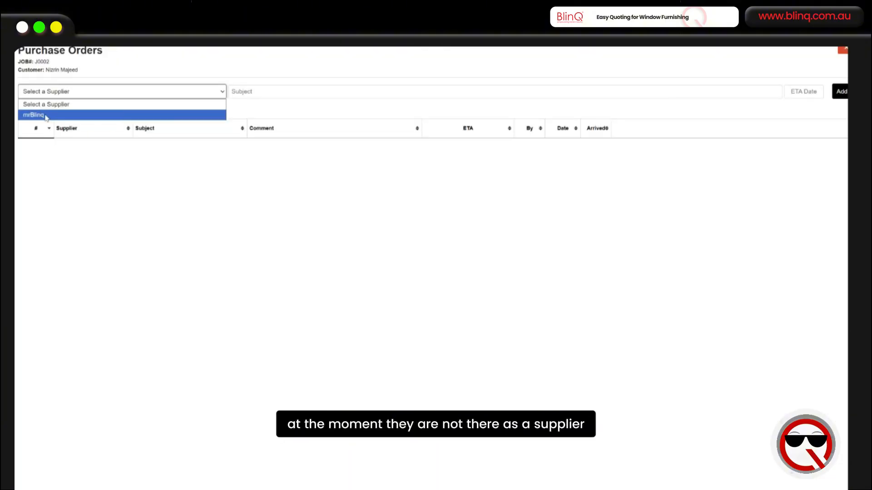